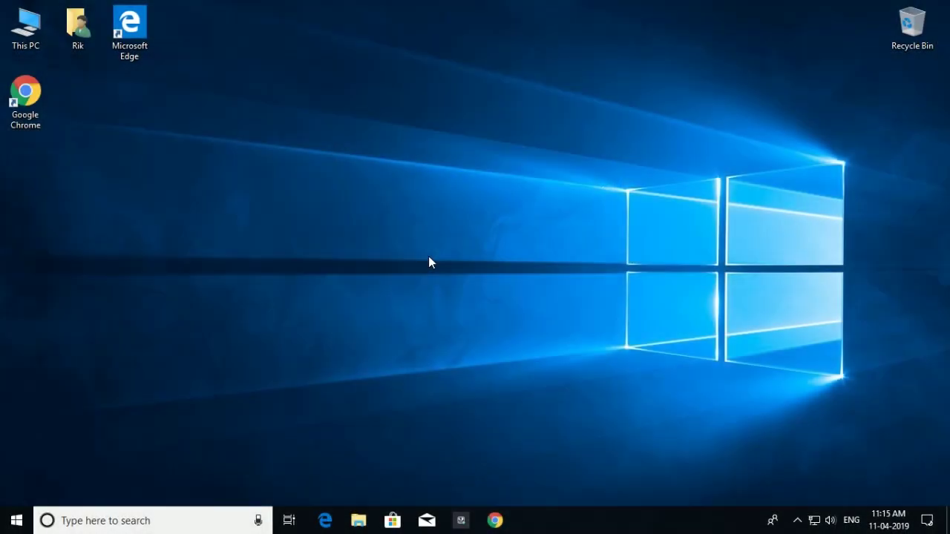
Bring up Origin from the tray, collapse its friends panel, then close the Origin window
{"action": "left_click", "coordinate": [797, 520]}
{"action": "left_click", "coordinate": [811, 466]}
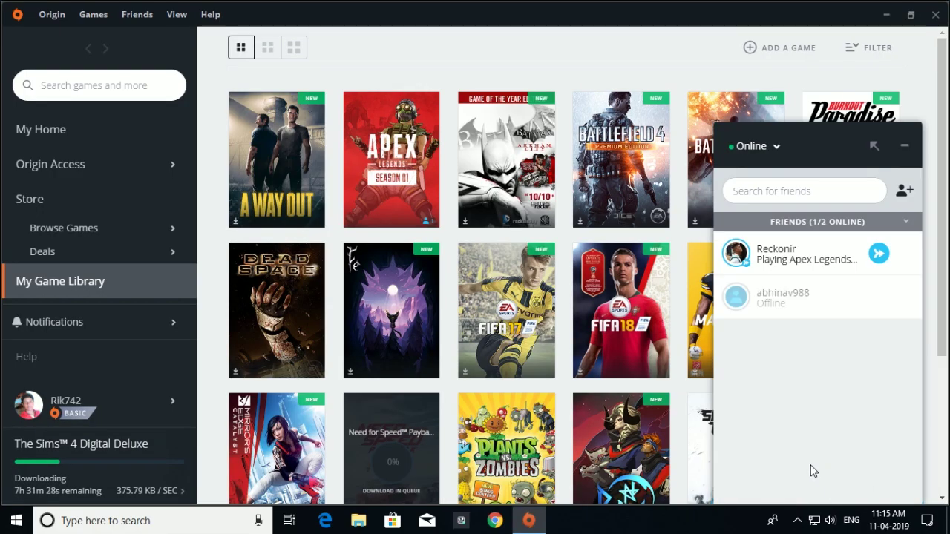
{"action": "left_click", "coordinate": [904, 145]}
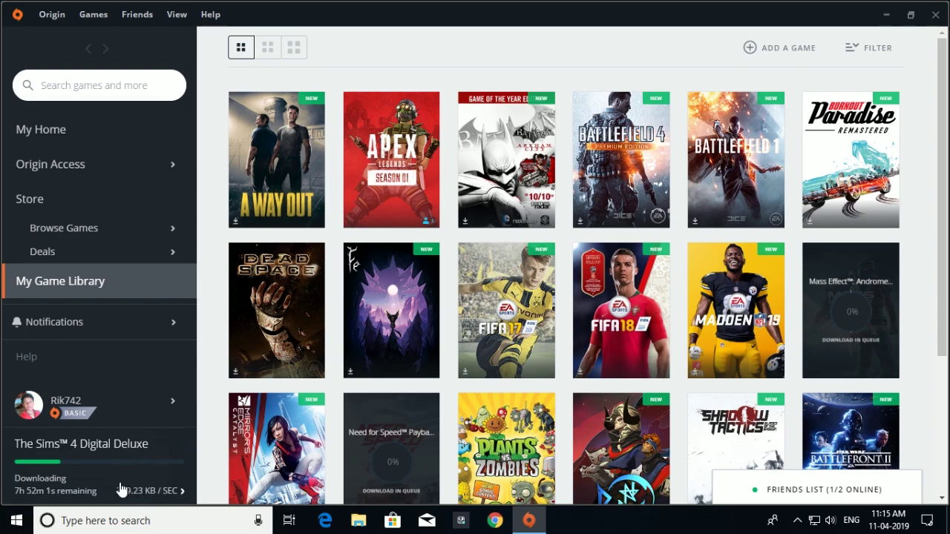
{"action": "left_click", "coordinate": [934, 15]}
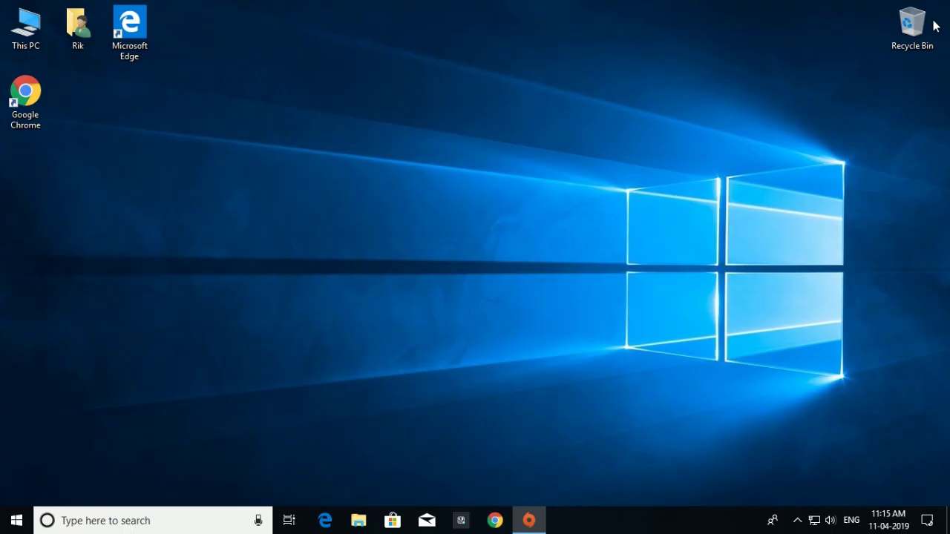
Quit Origin fully via its hidden-icons tray menu
{"action": "left_click", "coordinate": [799, 521]}
{"action": "right_click", "coordinate": [827, 465]}
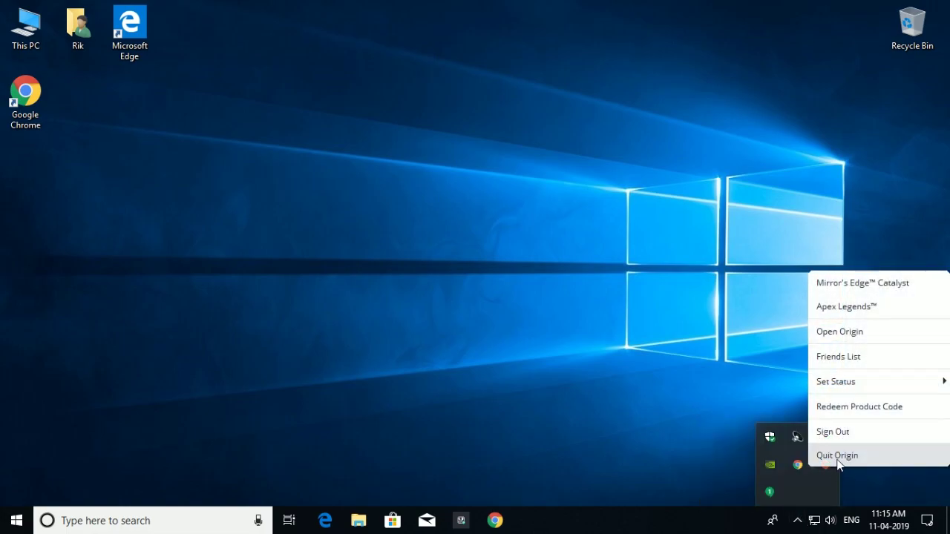
{"action": "left_click", "coordinate": [835, 456]}
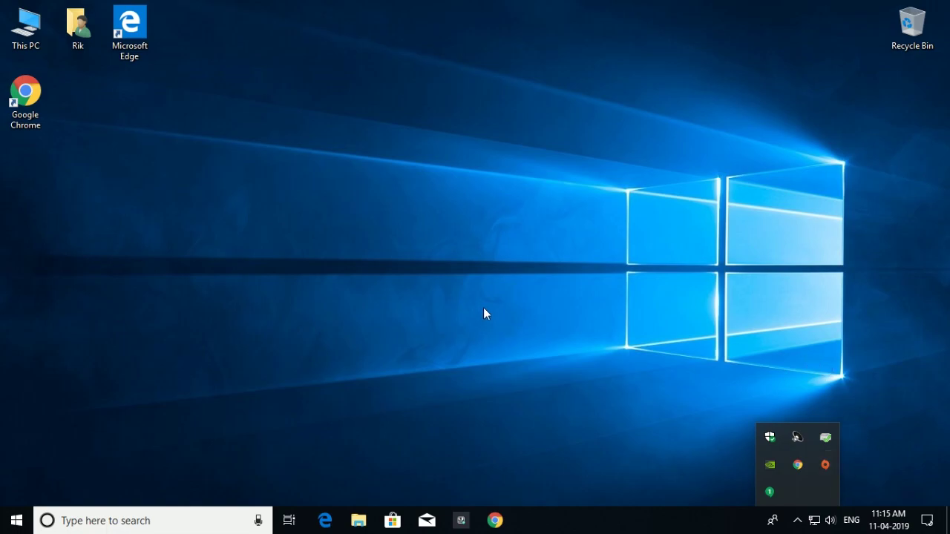
{"action": "left_click", "coordinate": [797, 521]}
Browse through This PC and Local Disk (E:) into the Origin installation folder
{"action": "double_click", "coordinate": [31, 42]}
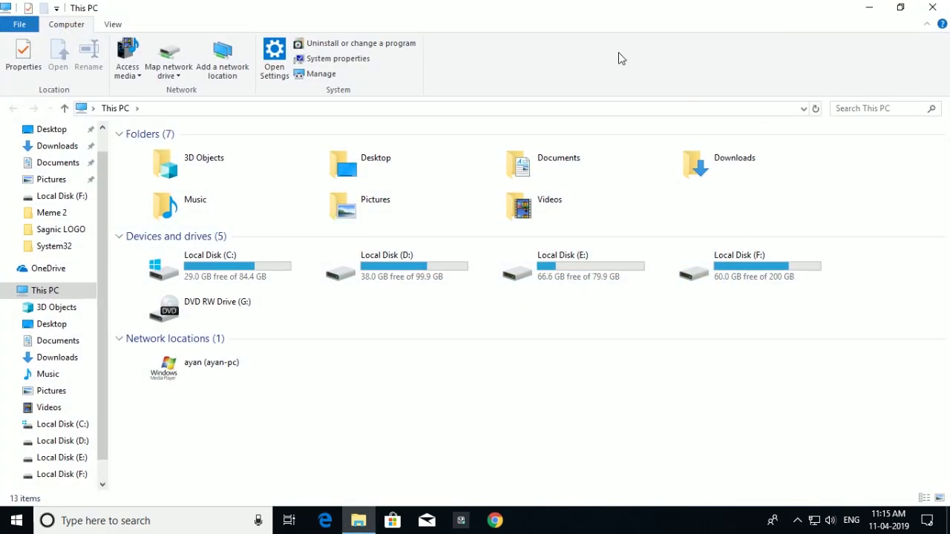
{"action": "double_click", "coordinate": [561, 279]}
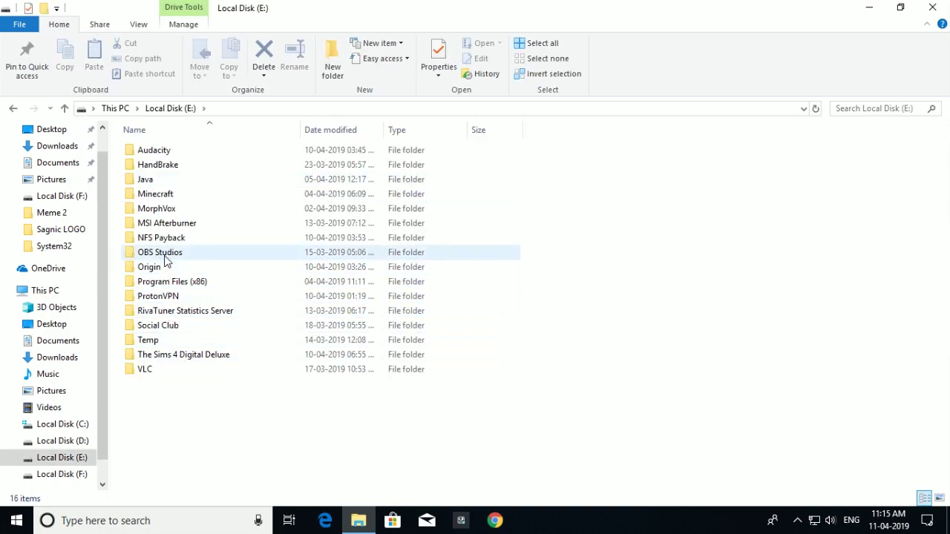
{"action": "double_click", "coordinate": [149, 267]}
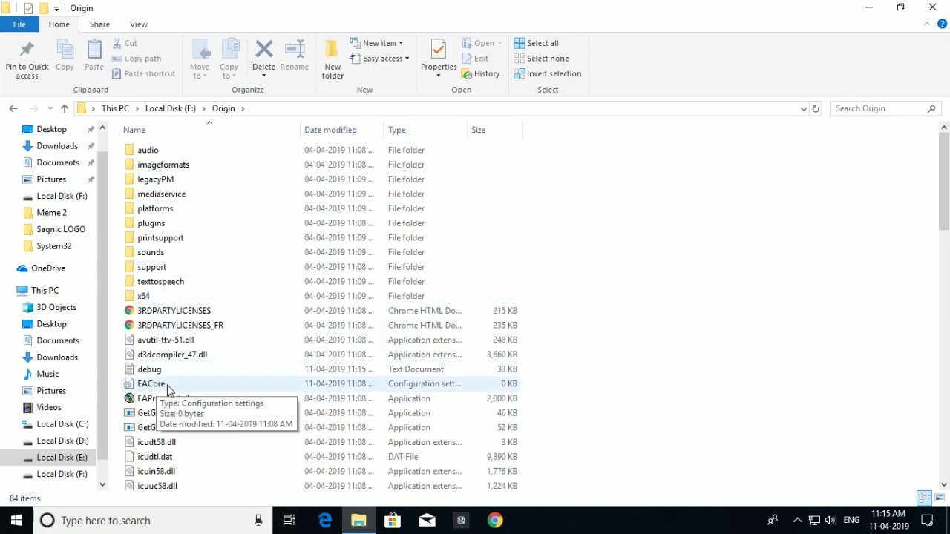
Open EACore in Notepad and paste the [connection] and [Feature] CdnOverride=akamai lines
{"action": "mouse_move", "coordinate": [152, 383]}
{"action": "left_click", "coordinate": [166, 390]}
{"action": "double_click", "coordinate": [166, 387]}
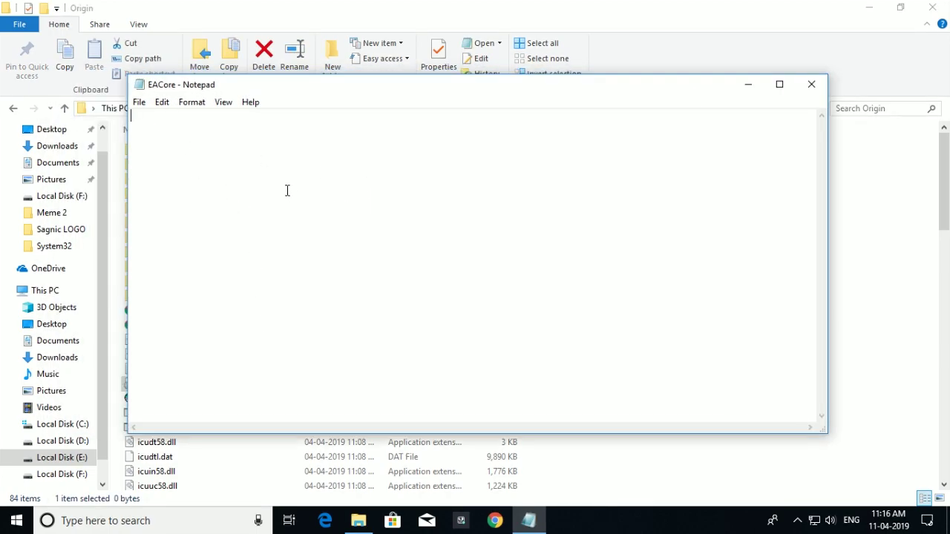
{"action": "type", "text": "[connection] EnvironmentName=production  [Feature] CdnOverride=akamai"}
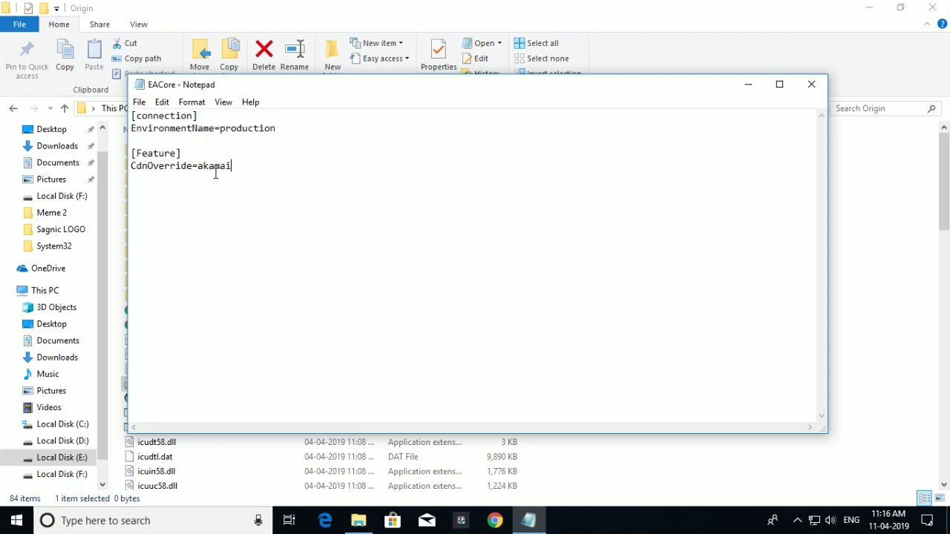
Select and review the pasted configuration text in EACore
{"action": "left_click_drag", "start_coordinate": [133, 119], "coordinate": [180, 141]}
{"action": "left_click", "coordinate": [324, 202]}
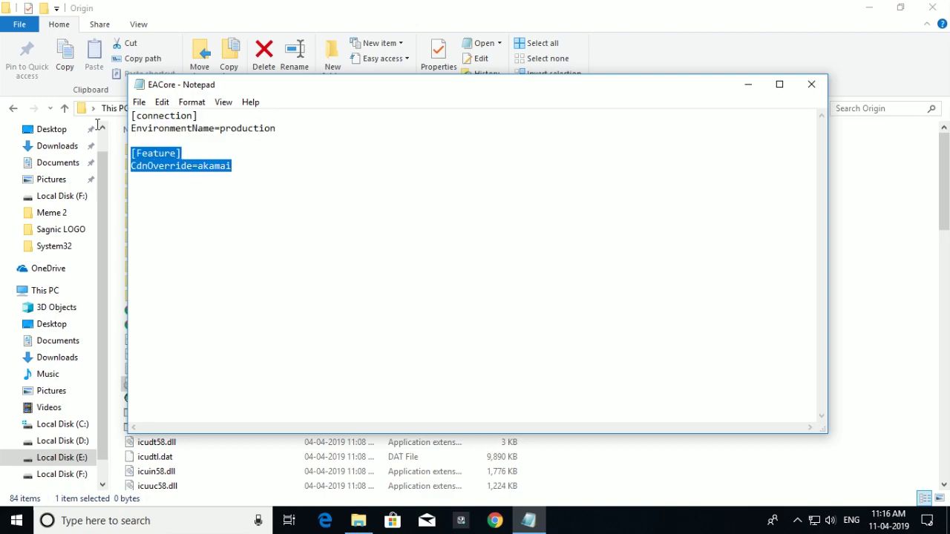
{"action": "left_click_drag", "start_coordinate": [325, 201], "coordinate": [95, 123]}
{"action": "left_click_drag", "start_coordinate": [420, 203], "coordinate": [89, 74]}
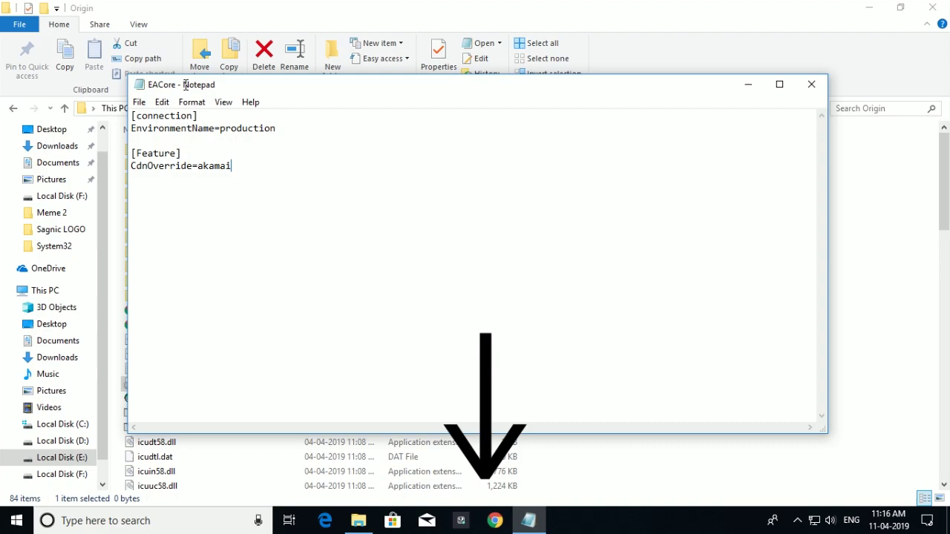
{"action": "left_click", "coordinate": [353, 166]}
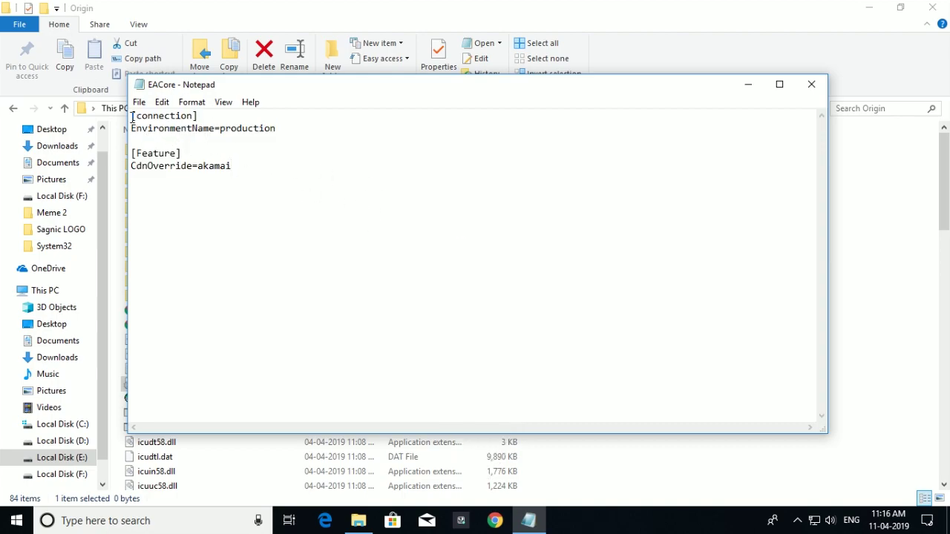
{"action": "left_click_drag", "start_coordinate": [132, 117], "coordinate": [343, 192]}
{"action": "left_click", "coordinate": [372, 211]}
{"action": "key", "text": "ctrl+a"}
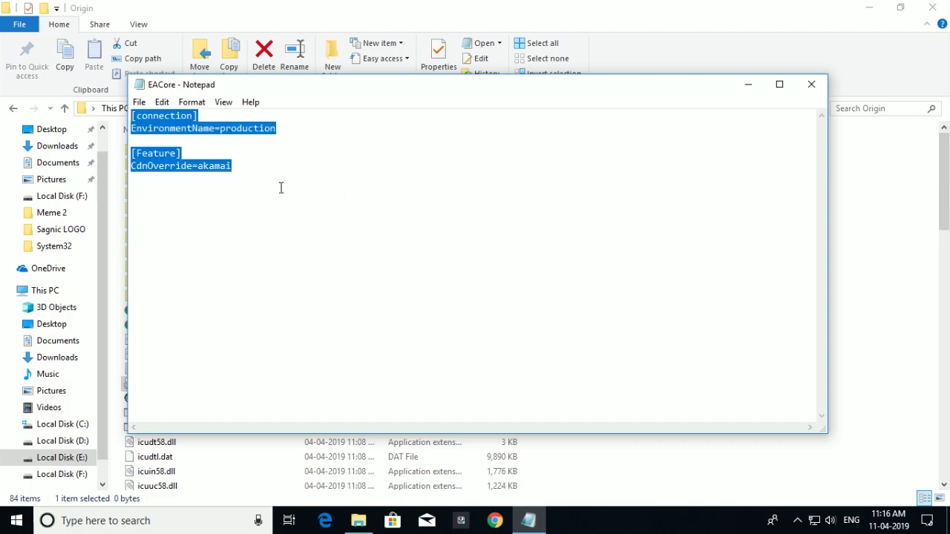
{"action": "left_click", "coordinate": [366, 224]}
{"action": "key", "text": "ctrl+a"}
{"action": "left_click", "coordinate": [512, 218]}
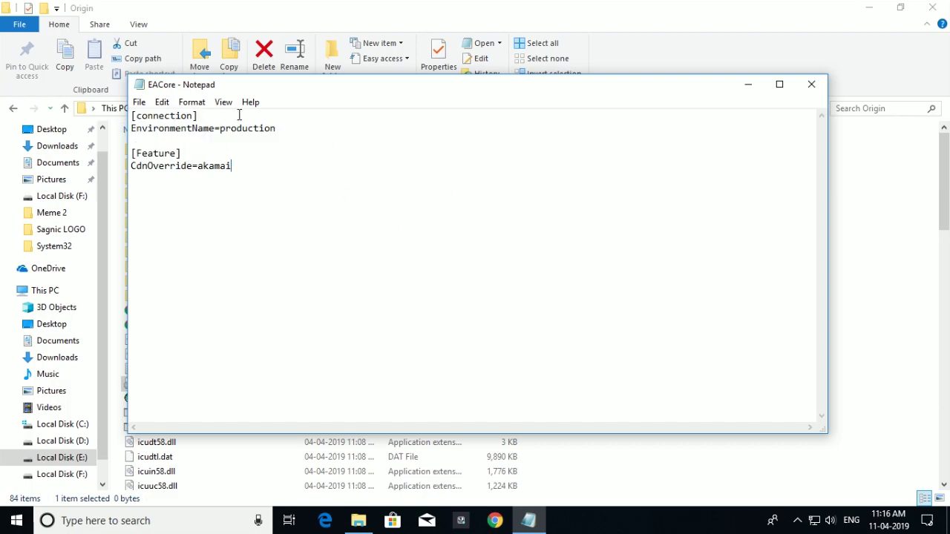
{"action": "key", "text": "ctrl+a"}
{"action": "left_click", "coordinate": [476, 222]}
{"action": "key", "text": "ctrl+a"}
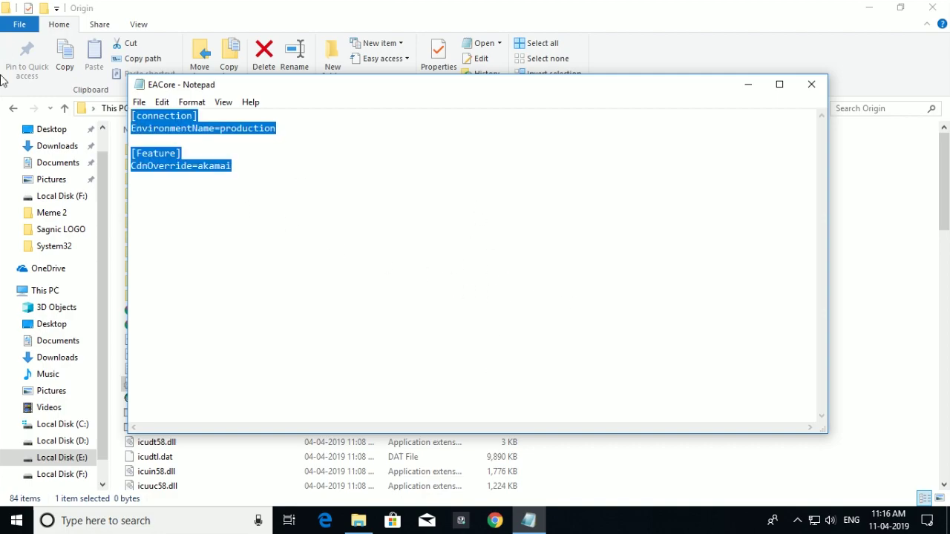
Save EACore, then close Notepad and File Explorer
{"action": "left_click", "coordinate": [139, 102]}
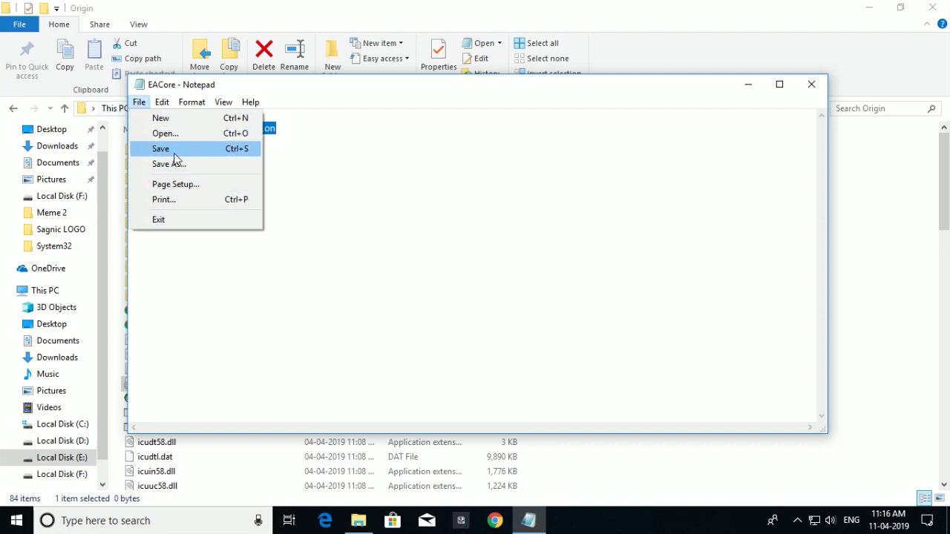
{"action": "left_click", "coordinate": [164, 151]}
{"action": "left_click", "coordinate": [812, 84]}
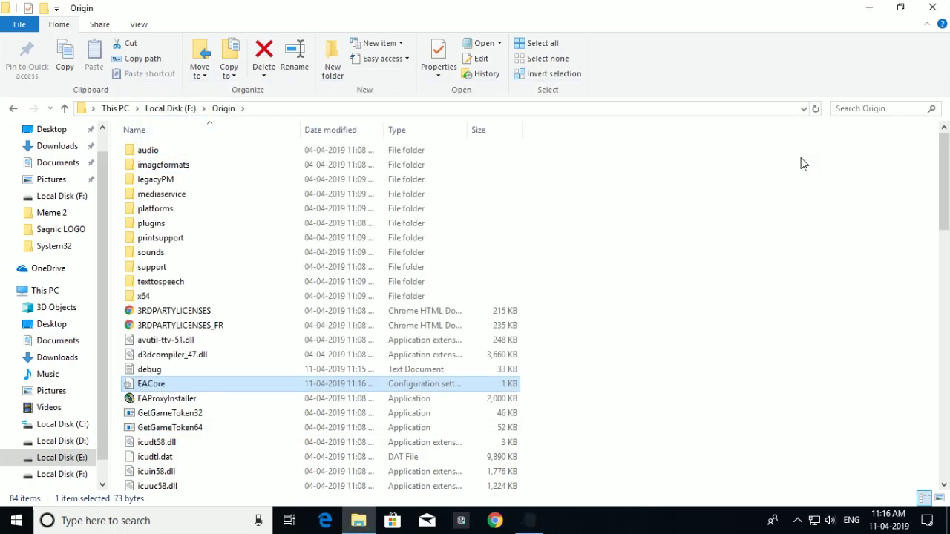
{"action": "left_click", "coordinate": [933, 8]}
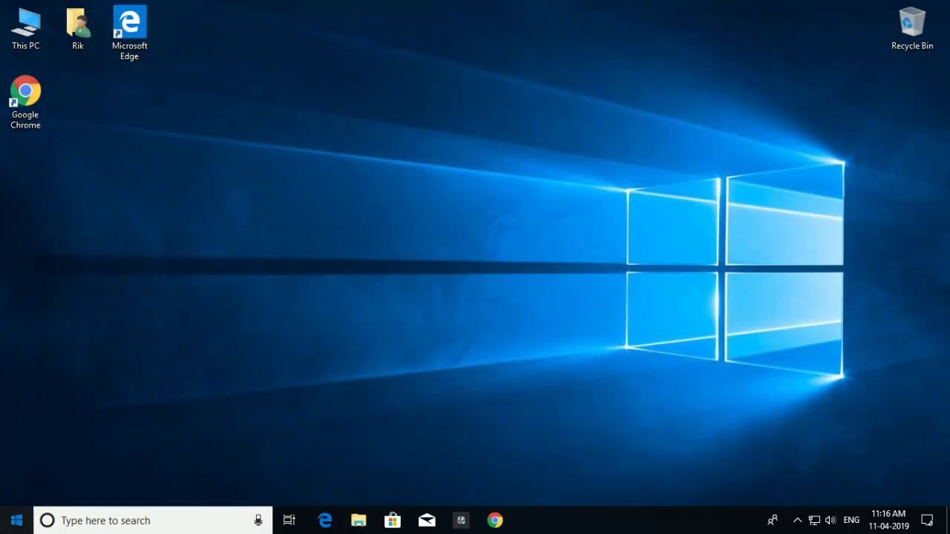
Launch Origin from the Start menu and maximize its window
{"action": "left_click", "coordinate": [17, 521]}
{"action": "left_click", "coordinate": [336, 191]}
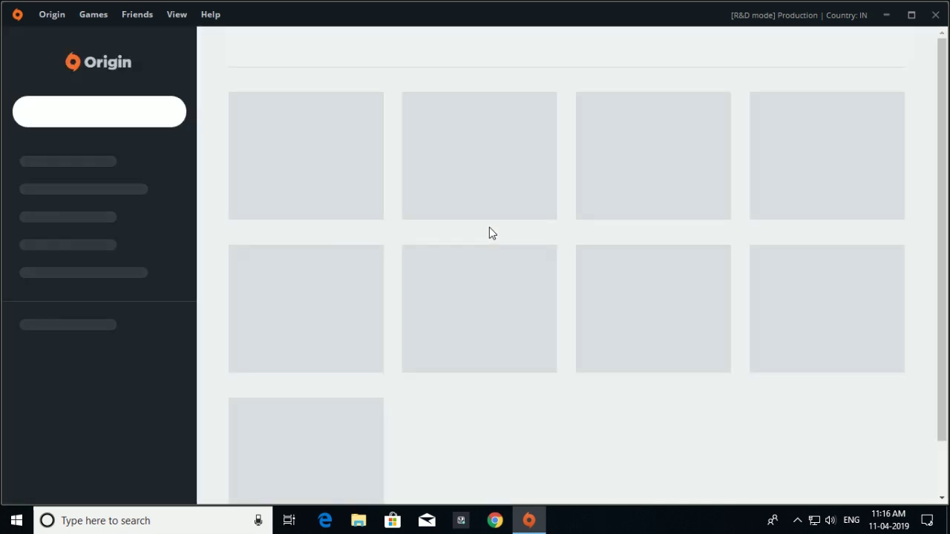
{"action": "left_click", "coordinate": [912, 15]}
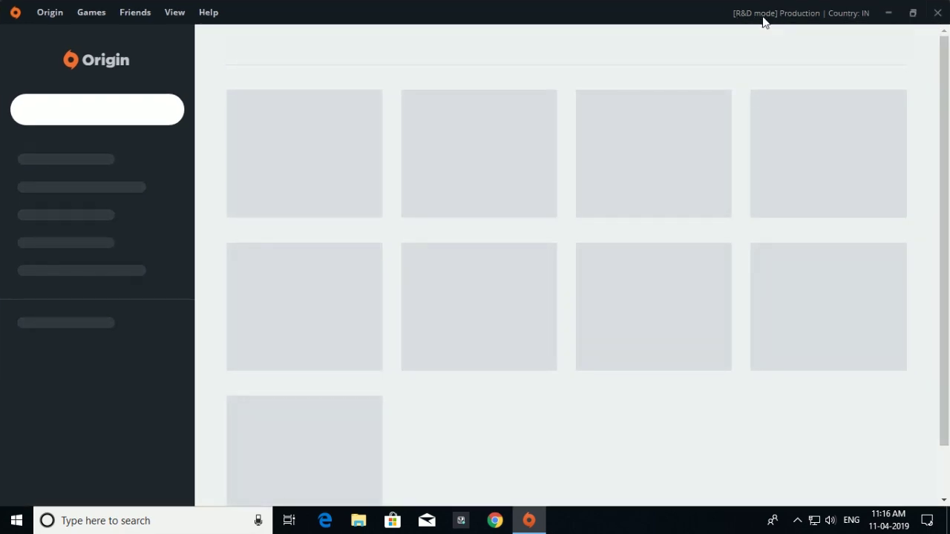